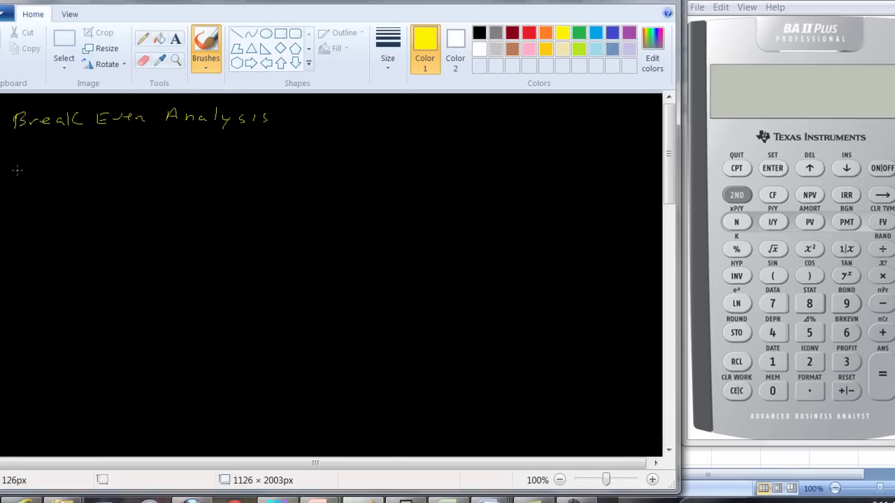
Handwrite 'P = price' and, below it, 'Q = quantity' on the left of the canvas
{"action": "mouse_move", "coordinate": [19, 165]}
{"action": "left_mouse_down"}
{"action": "mouse_move", "coordinate": [19, 181]}
{"action": "mouse_move", "coordinate": [20, 173]}
{"action": "mouse_move", "coordinate": [47, 168]}
{"action": "left_mouse_up"}
{"action": "left_click_drag", "start_coordinate": [40, 176], "coordinate": [64, 185]}
{"action": "left_click_drag", "start_coordinate": [64, 171], "coordinate": [100, 175]}
{"action": "left_click_drag", "start_coordinate": [110, 170], "coordinate": [119, 170]}
{"action": "mouse_move", "coordinate": [22, 201]}
{"action": "left_mouse_down"}
{"action": "mouse_move", "coordinate": [18, 217]}
{"action": "mouse_move", "coordinate": [49, 209]}
{"action": "mouse_move", "coordinate": [68, 228]}
{"action": "mouse_move", "coordinate": [89, 211]}
{"action": "mouse_move", "coordinate": [130, 214]}
{"action": "left_mouse_up"}
{"action": "left_click_drag", "start_coordinate": [123, 207], "coordinate": [138, 206]}
{"action": "left_click_drag", "start_coordinate": [141, 208], "coordinate": [151, 215]}
{"action": "left_click_drag", "start_coordinate": [143, 210], "coordinate": [163, 224]}
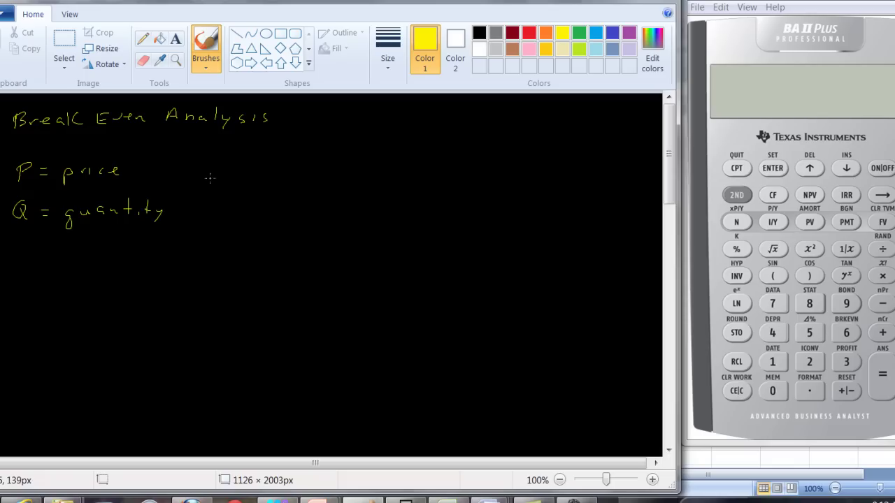
Handwrite 'FC = fixed costs' and 'VC = variable costs' to the right
{"action": "mouse_move", "coordinate": [236, 161]}
{"action": "left_mouse_down"}
{"action": "mouse_move", "coordinate": [237, 172]}
{"action": "mouse_move", "coordinate": [246, 161]}
{"action": "left_mouse_up"}
{"action": "mouse_move", "coordinate": [236, 167]}
{"action": "left_mouse_down"}
{"action": "mouse_move", "coordinate": [262, 172]}
{"action": "mouse_move", "coordinate": [281, 164]}
{"action": "left_mouse_up"}
{"action": "mouse_move", "coordinate": [270, 169]}
{"action": "left_mouse_down"}
{"action": "mouse_move", "coordinate": [304, 175]}
{"action": "mouse_move", "coordinate": [312, 166]}
{"action": "left_mouse_up"}
{"action": "mouse_move", "coordinate": [319, 164]}
{"action": "left_mouse_down"}
{"action": "mouse_move", "coordinate": [335, 170]}
{"action": "mouse_move", "coordinate": [325, 170]}
{"action": "left_mouse_up"}
{"action": "mouse_move", "coordinate": [343, 167]}
{"action": "left_mouse_down"}
{"action": "mouse_move", "coordinate": [367, 152]}
{"action": "mouse_move", "coordinate": [394, 172]}
{"action": "mouse_move", "coordinate": [423, 163]}
{"action": "mouse_move", "coordinate": [441, 170]}
{"action": "mouse_move", "coordinate": [448, 161]}
{"action": "left_mouse_up"}
{"action": "left_click_drag", "start_coordinate": [454, 160], "coordinate": [451, 171]}
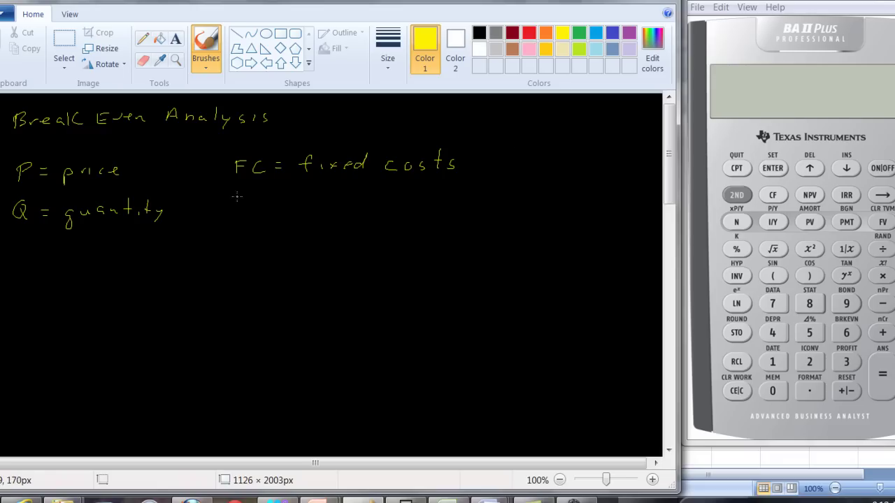
{"action": "mouse_move", "coordinate": [238, 207]}
{"action": "left_mouse_down"}
{"action": "mouse_move", "coordinate": [273, 217]}
{"action": "mouse_move", "coordinate": [295, 206]}
{"action": "left_mouse_up"}
{"action": "mouse_move", "coordinate": [284, 214]}
{"action": "left_mouse_down"}
{"action": "mouse_move", "coordinate": [324, 213]}
{"action": "mouse_move", "coordinate": [330, 204]}
{"action": "left_mouse_up"}
{"action": "mouse_move", "coordinate": [335, 209]}
{"action": "left_mouse_down"}
{"action": "mouse_move", "coordinate": [466, 204]}
{"action": "mouse_move", "coordinate": [478, 212]}
{"action": "mouse_move", "coordinate": [500, 198]}
{"action": "left_mouse_up"}
{"action": "left_click_drag", "start_coordinate": [511, 197], "coordinate": [500, 210]}
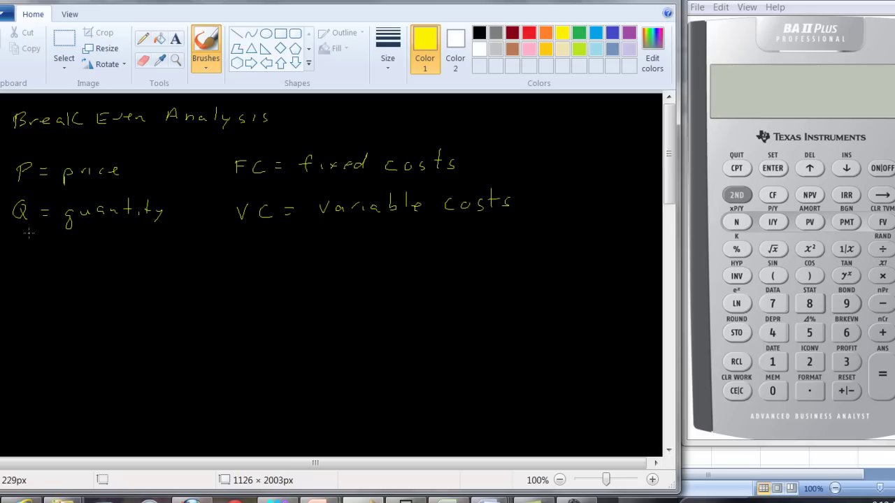
Write 'EBIT = Revenues − Cost' below the definitions
{"action": "mouse_move", "coordinate": [23, 272]}
{"action": "left_mouse_down"}
{"action": "mouse_move", "coordinate": [19, 285]}
{"action": "mouse_move", "coordinate": [26, 272]}
{"action": "mouse_move", "coordinate": [73, 285]}
{"action": "left_mouse_up"}
{"action": "mouse_move", "coordinate": [57, 274]}
{"action": "left_mouse_down"}
{"action": "mouse_move", "coordinate": [81, 284]}
{"action": "mouse_move", "coordinate": [91, 272]}
{"action": "mouse_move", "coordinate": [109, 277]}
{"action": "left_mouse_up"}
{"action": "left_click_drag", "start_coordinate": [98, 282], "coordinate": [109, 282]}
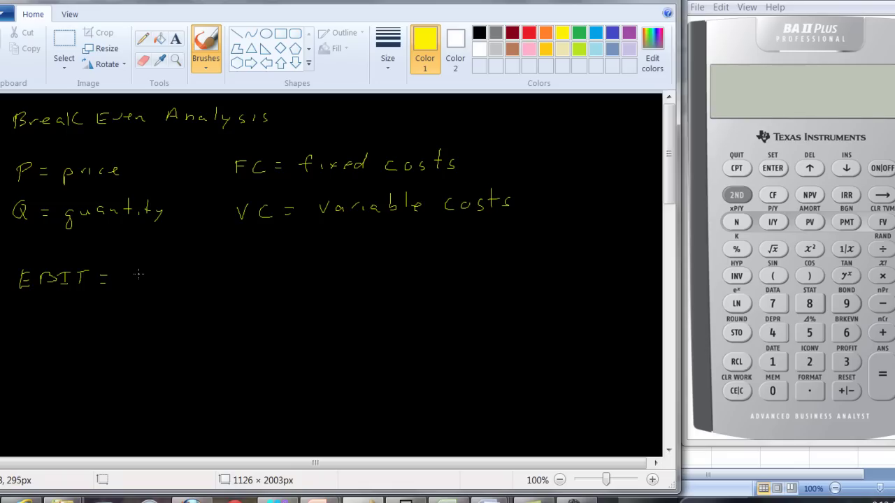
{"action": "left_click_drag", "start_coordinate": [139, 281], "coordinate": [322, 272]}
{"action": "left_click_drag", "start_coordinate": [312, 265], "coordinate": [324, 263]}
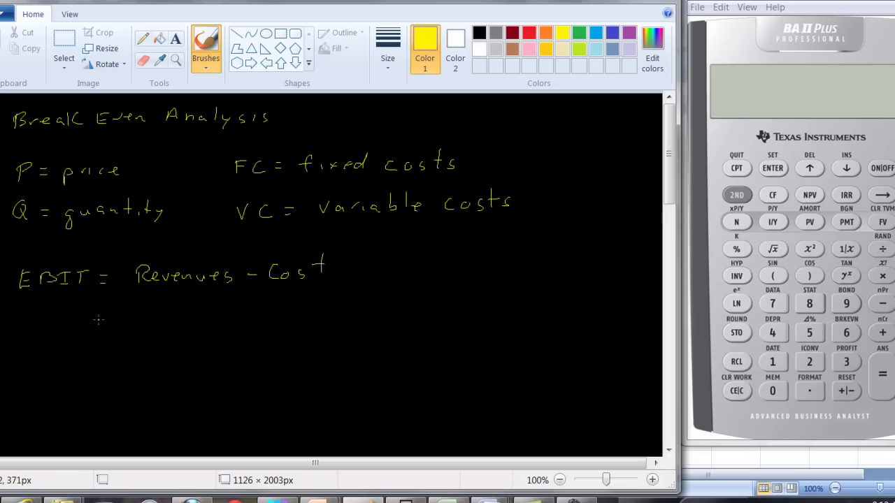
On the next line, write the expansion '= P × Q − FC − VC × Q'
{"action": "left_click_drag", "start_coordinate": [97, 322], "coordinate": [109, 323]}
{"action": "mouse_move", "coordinate": [100, 327]}
{"action": "left_mouse_down"}
{"action": "mouse_move", "coordinate": [165, 322]}
{"action": "mouse_move", "coordinate": [158, 330]}
{"action": "mouse_move", "coordinate": [182, 319]}
{"action": "mouse_move", "coordinate": [189, 333]}
{"action": "left_mouse_up"}
{"action": "mouse_move", "coordinate": [231, 316]}
{"action": "left_mouse_down"}
{"action": "mouse_move", "coordinate": [231, 331]}
{"action": "mouse_move", "coordinate": [241, 315]}
{"action": "mouse_move", "coordinate": [260, 331]}
{"action": "mouse_move", "coordinate": [286, 324]}
{"action": "left_mouse_up"}
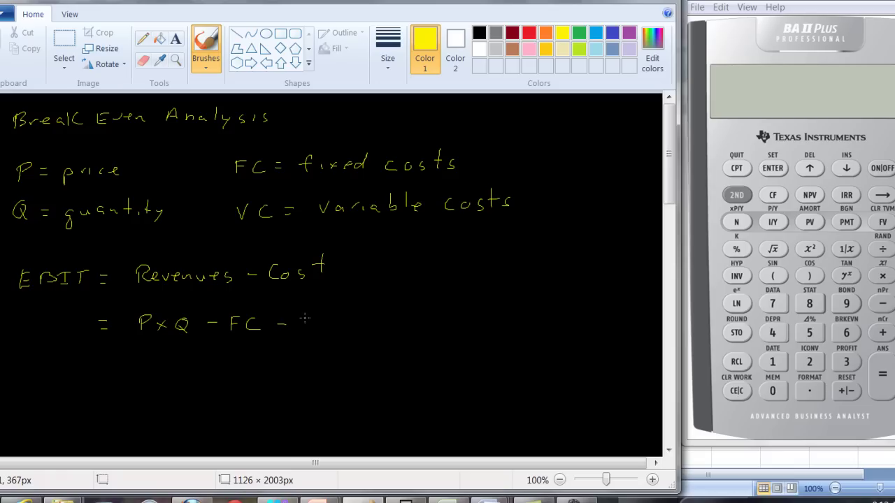
{"action": "left_click_drag", "start_coordinate": [306, 317], "coordinate": [332, 331]}
{"action": "mouse_move", "coordinate": [344, 318]}
{"action": "left_mouse_down"}
{"action": "mouse_move", "coordinate": [352, 326]}
{"action": "mouse_move", "coordinate": [344, 327]}
{"action": "mouse_move", "coordinate": [376, 320]}
{"action": "mouse_move", "coordinate": [373, 331]}
{"action": "left_mouse_up"}
Write '= Q(P − VC) − FC' on a new line and put 0 at its left
{"action": "left_click_drag", "start_coordinate": [100, 359], "coordinate": [111, 365]}
{"action": "mouse_move", "coordinate": [144, 359]}
{"action": "left_mouse_down"}
{"action": "mouse_move", "coordinate": [137, 366]}
{"action": "mouse_move", "coordinate": [146, 358]}
{"action": "mouse_move", "coordinate": [150, 376]}
{"action": "mouse_move", "coordinate": [165, 377]}
{"action": "mouse_move", "coordinate": [209, 363]}
{"action": "left_mouse_up"}
{"action": "mouse_move", "coordinate": [214, 358]}
{"action": "left_mouse_down"}
{"action": "mouse_move", "coordinate": [219, 371]}
{"action": "mouse_move", "coordinate": [225, 358]}
{"action": "mouse_move", "coordinate": [251, 379]}
{"action": "mouse_move", "coordinate": [287, 372]}
{"action": "mouse_move", "coordinate": [298, 357]}
{"action": "left_mouse_up"}
{"action": "left_click_drag", "start_coordinate": [285, 365], "coordinate": [314, 374]}
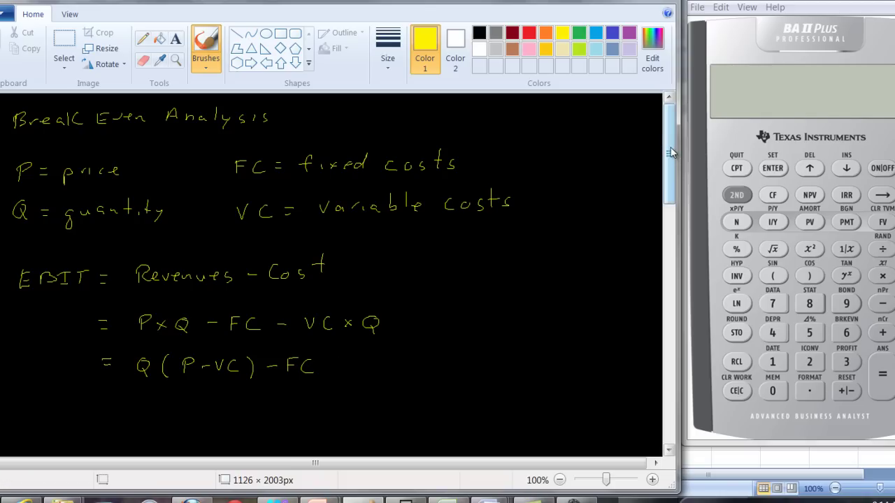
{"action": "left_click_drag", "start_coordinate": [670, 152], "coordinate": [669, 173]}
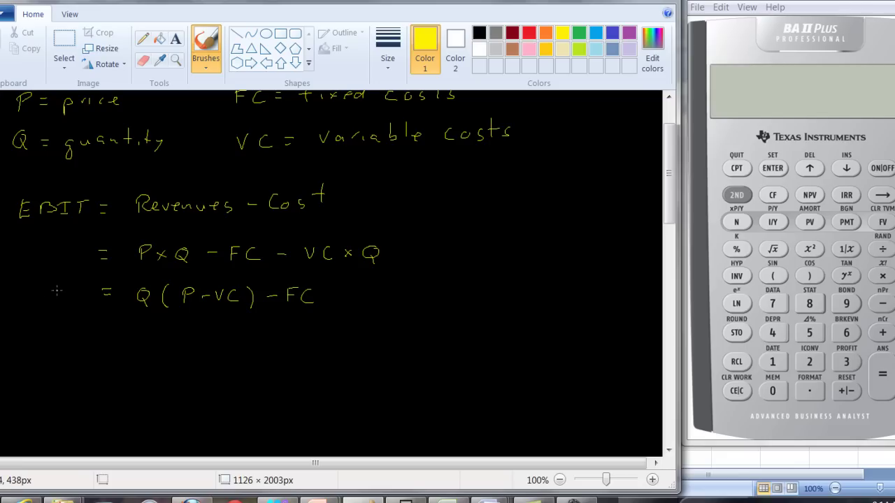
{"action": "mouse_move", "coordinate": [57, 291]}
{"action": "left_mouse_down"}
{"action": "mouse_move", "coordinate": [51, 305]}
{"action": "mouse_move", "coordinate": [67, 295]}
{"action": "mouse_move", "coordinate": [56, 290]}
{"action": "left_mouse_up"}
Handwrite 'FC = Q(P − VC)' on a new line
{"action": "mouse_move", "coordinate": [52, 346]}
{"action": "left_mouse_down"}
{"action": "mouse_move", "coordinate": [52, 358]}
{"action": "mouse_move", "coordinate": [63, 344]}
{"action": "left_mouse_up"}
{"action": "mouse_move", "coordinate": [51, 352]}
{"action": "left_mouse_down"}
{"action": "mouse_move", "coordinate": [80, 358]}
{"action": "mouse_move", "coordinate": [99, 350]}
{"action": "left_mouse_up"}
{"action": "mouse_move", "coordinate": [91, 356]}
{"action": "left_mouse_down"}
{"action": "mouse_move", "coordinate": [135, 350]}
{"action": "mouse_move", "coordinate": [146, 361]}
{"action": "mouse_move", "coordinate": [163, 351]}
{"action": "mouse_move", "coordinate": [166, 362]}
{"action": "mouse_move", "coordinate": [180, 360]}
{"action": "left_mouse_up"}
{"action": "mouse_move", "coordinate": [181, 343]}
{"action": "left_mouse_down"}
{"action": "mouse_move", "coordinate": [182, 352]}
{"action": "mouse_move", "coordinate": [206, 350]}
{"action": "left_mouse_up"}
{"action": "mouse_move", "coordinate": [203, 346]}
{"action": "left_mouse_down"}
{"action": "mouse_move", "coordinate": [209, 354]}
{"action": "mouse_move", "coordinate": [226, 342]}
{"action": "mouse_move", "coordinate": [255, 363]}
{"action": "left_mouse_up"}
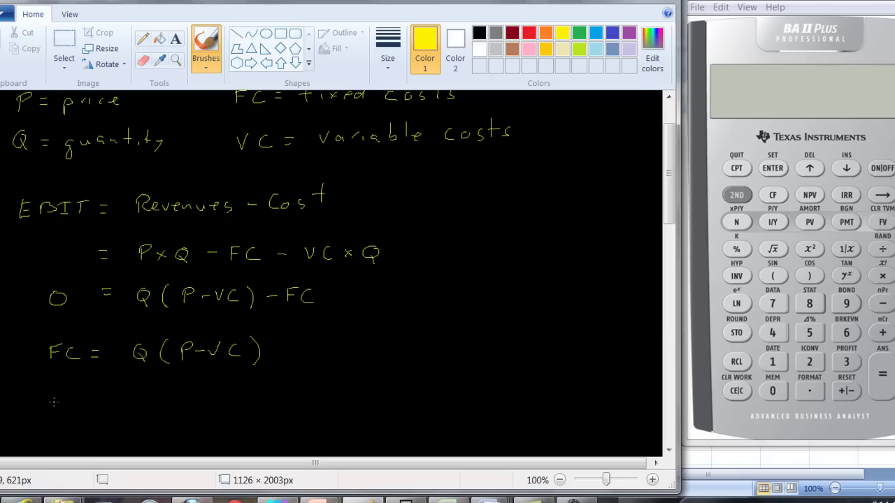
Below it, write 'Q = FC / (P − VC)' as a fraction
{"action": "left_click_drag", "start_coordinate": [57, 400], "coordinate": [67, 418]}
{"action": "mouse_move", "coordinate": [168, 383]}
{"action": "left_mouse_down"}
{"action": "mouse_move", "coordinate": [168, 398]}
{"action": "mouse_move", "coordinate": [178, 382]}
{"action": "left_mouse_up"}
{"action": "left_click_drag", "start_coordinate": [170, 390], "coordinate": [203, 396]}
{"action": "left_click_drag", "start_coordinate": [151, 405], "coordinate": [211, 407]}
{"action": "mouse_move", "coordinate": [157, 424]}
{"action": "left_mouse_down"}
{"action": "mouse_move", "coordinate": [156, 438]}
{"action": "mouse_move", "coordinate": [161, 427]}
{"action": "mouse_move", "coordinate": [197, 434]}
{"action": "mouse_move", "coordinate": [204, 424]}
{"action": "mouse_move", "coordinate": [219, 436]}
{"action": "left_mouse_up"}
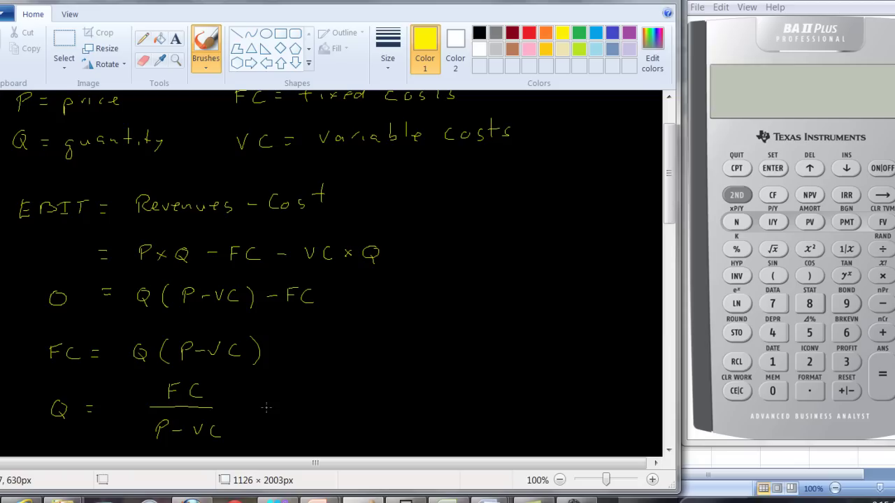
{"action": "left_click_drag", "start_coordinate": [670, 171], "coordinate": [669, 196]}
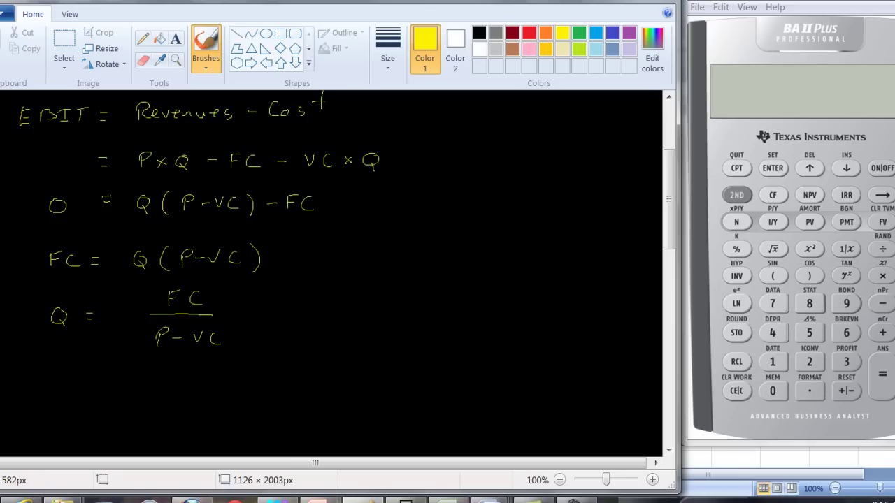
Beside the formulas, handwrite the example values FC = 2,500, P = $10 and VC = $5
{"action": "mouse_move", "coordinate": [323, 258]}
{"action": "left_mouse_down"}
{"action": "mouse_move", "coordinate": [323, 276]}
{"action": "mouse_move", "coordinate": [336, 257]}
{"action": "left_mouse_up"}
{"action": "left_click_drag", "start_coordinate": [323, 266], "coordinate": [350, 273]}
{"action": "left_click_drag", "start_coordinate": [357, 264], "coordinate": [403, 274]}
{"action": "mouse_move", "coordinate": [408, 271]}
{"action": "left_mouse_down"}
{"action": "mouse_move", "coordinate": [404, 279]}
{"action": "mouse_move", "coordinate": [432, 260]}
{"action": "left_mouse_up"}
{"action": "left_click_drag", "start_coordinate": [440, 261], "coordinate": [455, 260]}
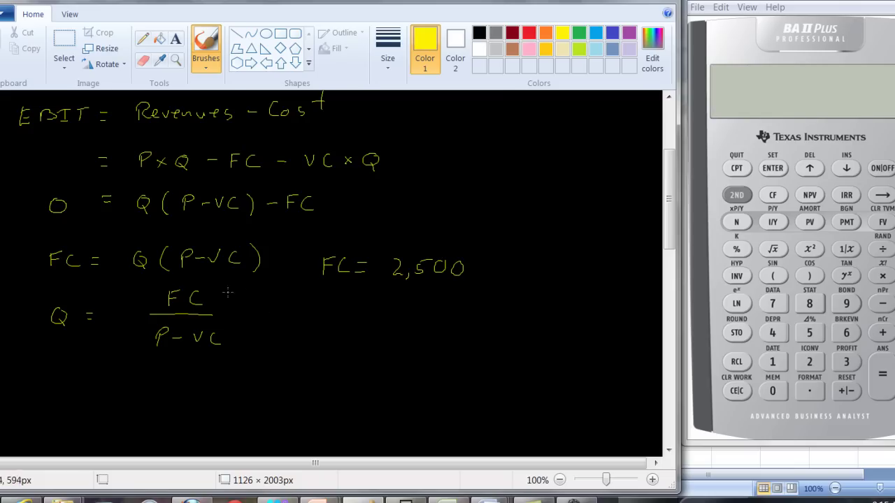
{"action": "left_click_drag", "start_coordinate": [326, 307], "coordinate": [326, 324]}
{"action": "mouse_move", "coordinate": [326, 307]}
{"action": "left_mouse_down"}
{"action": "mouse_move", "coordinate": [326, 316]}
{"action": "mouse_move", "coordinate": [370, 311]}
{"action": "mouse_move", "coordinate": [373, 322]}
{"action": "mouse_move", "coordinate": [416, 323]}
{"action": "mouse_move", "coordinate": [430, 308]}
{"action": "mouse_move", "coordinate": [413, 307]}
{"action": "left_mouse_up"}
{"action": "mouse_move", "coordinate": [323, 351]}
{"action": "left_mouse_down"}
{"action": "mouse_move", "coordinate": [348, 365]}
{"action": "mouse_move", "coordinate": [373, 356]}
{"action": "left_mouse_up"}
{"action": "left_click_drag", "start_coordinate": [362, 362], "coordinate": [373, 361]}
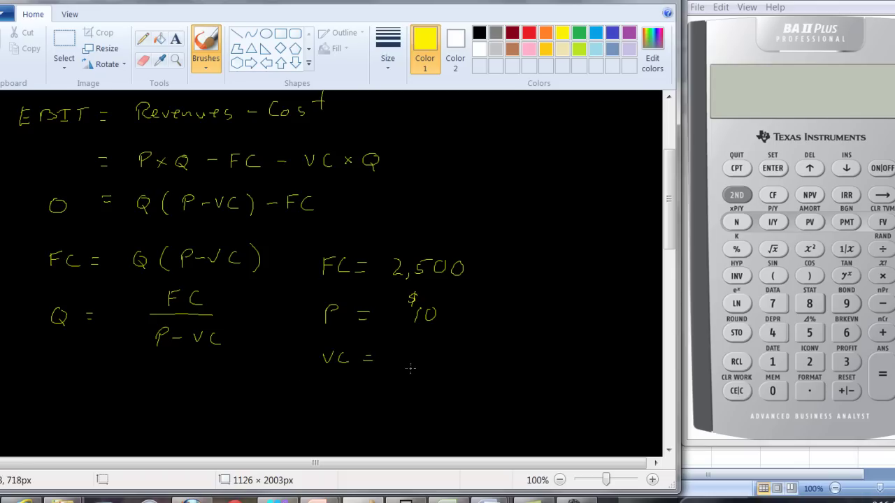
{"action": "mouse_move", "coordinate": [423, 348]}
{"action": "left_mouse_down"}
{"action": "mouse_move", "coordinate": [424, 365]}
{"action": "mouse_move", "coordinate": [437, 350]}
{"action": "mouse_move", "coordinate": [404, 351]}
{"action": "left_mouse_up"}
{"action": "left_click_drag", "start_coordinate": [409, 339], "coordinate": [410, 354]}
{"action": "left_click_drag", "start_coordinate": [666, 168], "coordinate": [667, 193]}
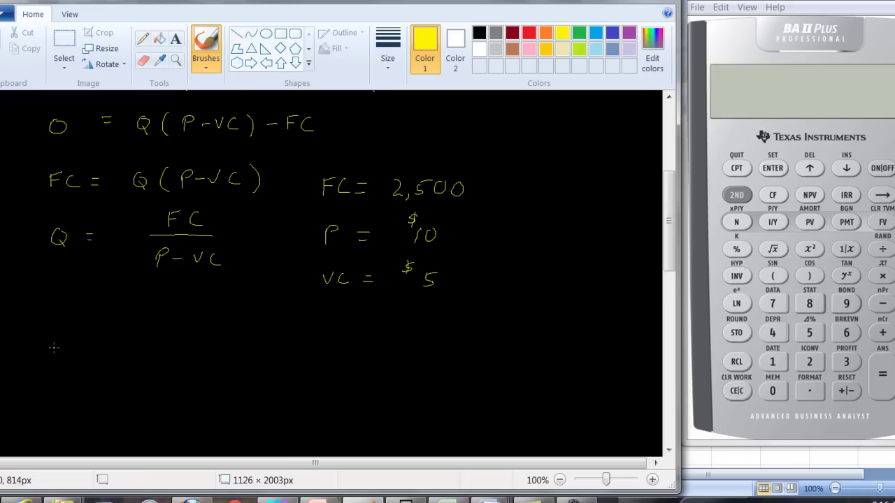
Write 'Q = 2,500 / (10 − 5) =' with the division as a fraction
{"action": "mouse_move", "coordinate": [54, 345]}
{"action": "left_mouse_down"}
{"action": "mouse_move", "coordinate": [50, 364]}
{"action": "mouse_move", "coordinate": [56, 345]}
{"action": "mouse_move", "coordinate": [63, 367]}
{"action": "left_mouse_up"}
{"action": "left_click_drag", "start_coordinate": [145, 333], "coordinate": [158, 351]}
{"action": "mouse_move", "coordinate": [172, 334]}
{"action": "left_mouse_down"}
{"action": "mouse_move", "coordinate": [169, 347]}
{"action": "mouse_move", "coordinate": [182, 328]}
{"action": "left_mouse_up"}
{"action": "mouse_move", "coordinate": [192, 334]}
{"action": "left_mouse_down"}
{"action": "mouse_move", "coordinate": [188, 344]}
{"action": "mouse_move", "coordinate": [192, 334]}
{"action": "left_mouse_up"}
{"action": "left_click_drag", "start_coordinate": [208, 334], "coordinate": [207, 334]}
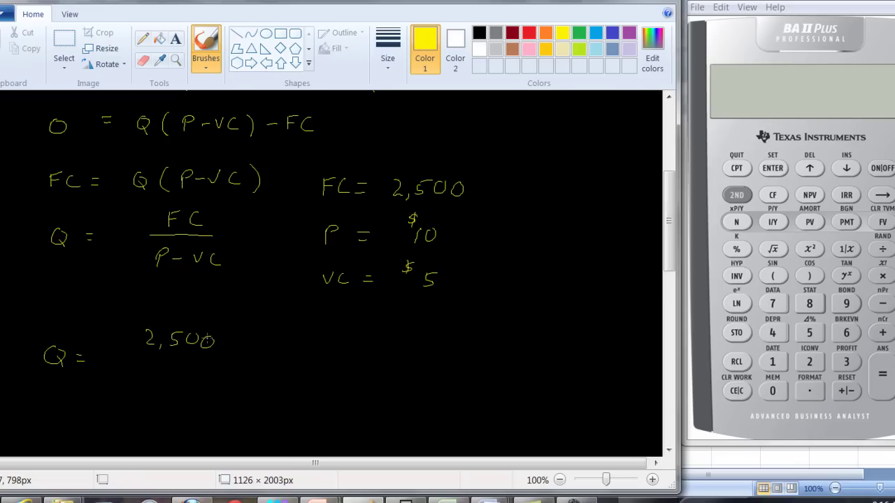
{"action": "left_click_drag", "start_coordinate": [140, 360], "coordinate": [211, 360]}
{"action": "mouse_move", "coordinate": [140, 383]}
{"action": "left_mouse_down"}
{"action": "mouse_move", "coordinate": [139, 397]}
{"action": "mouse_move", "coordinate": [155, 384]}
{"action": "mouse_move", "coordinate": [203, 401]}
{"action": "left_mouse_up"}
{"action": "left_click_drag", "start_coordinate": [204, 384], "coordinate": [214, 383]}
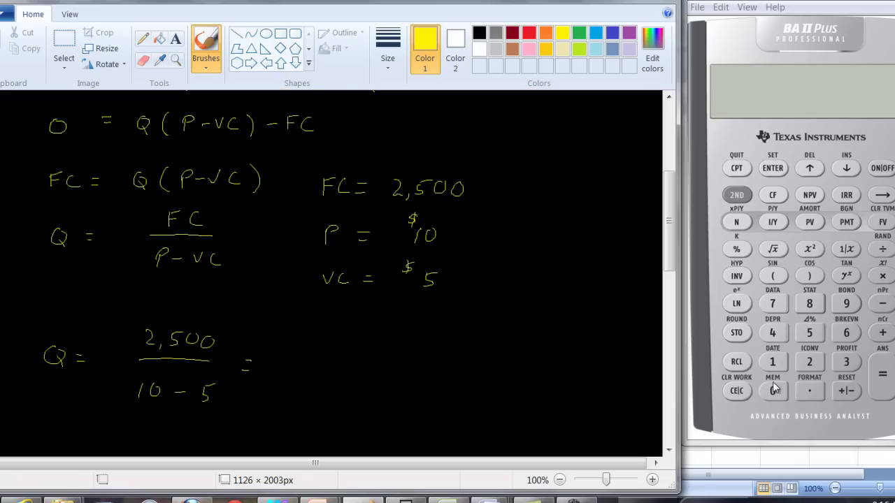
Compute 2500 ÷ 5 on the calculator and write the result 500 after the equals sign
{"action": "type", "text": "2500"}
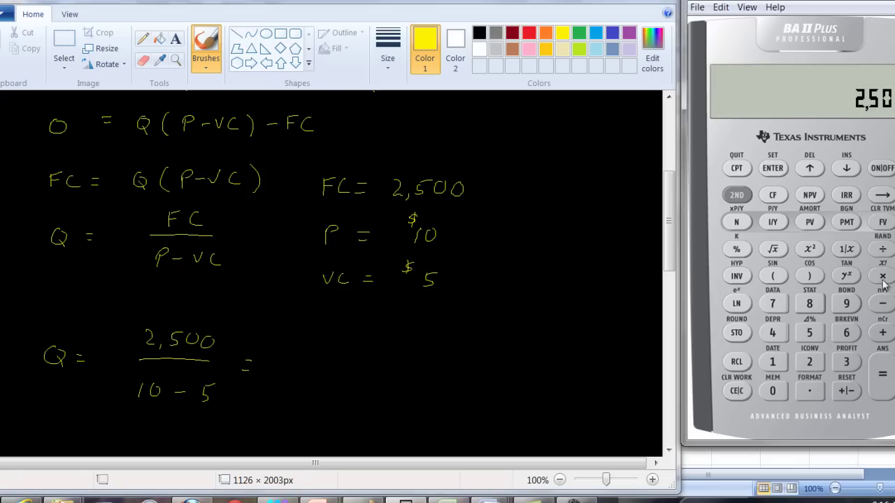
{"action": "left_click", "coordinate": [810, 333]}
{"action": "left_click", "coordinate": [882, 376]}
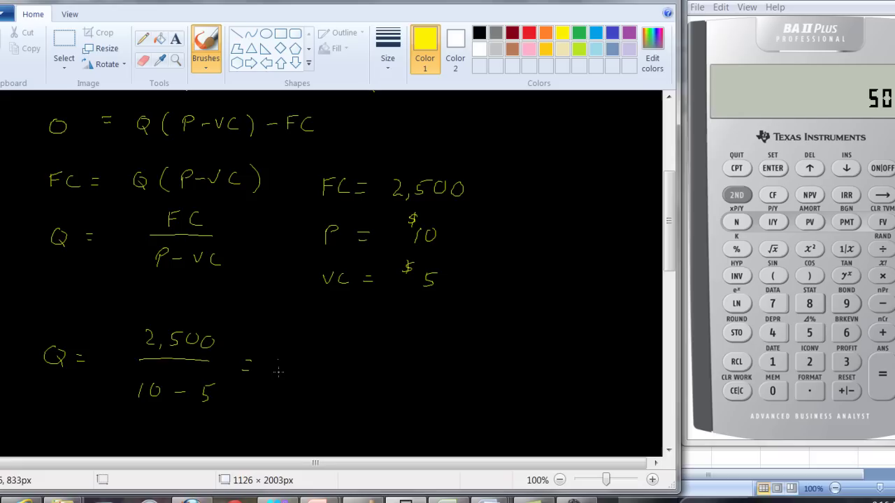
{"action": "left_click_drag", "start_coordinate": [281, 359], "coordinate": [279, 371]}
{"action": "left_click_drag", "start_coordinate": [281, 359], "coordinate": [315, 360]}
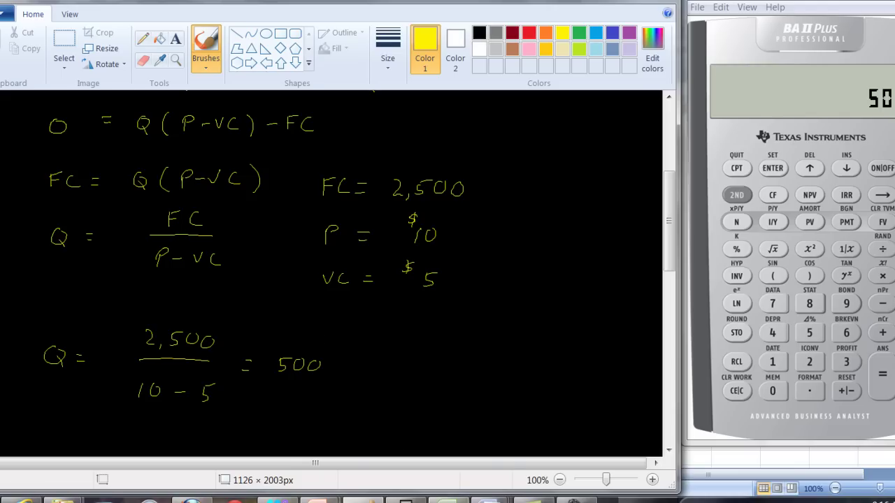
{"action": "mouse_move", "coordinate": [448, 499]}
{"action": "left_click", "coordinate": [378, 413]}
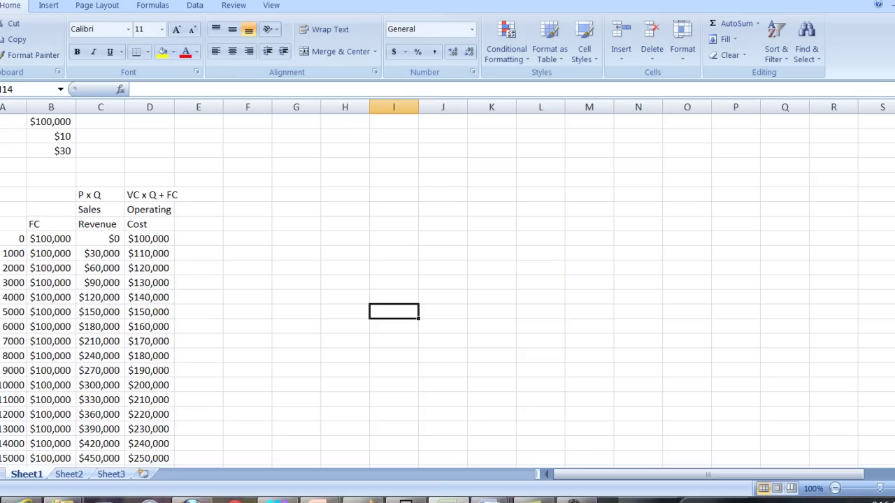
{"action": "left_click", "coordinate": [51, 242]}
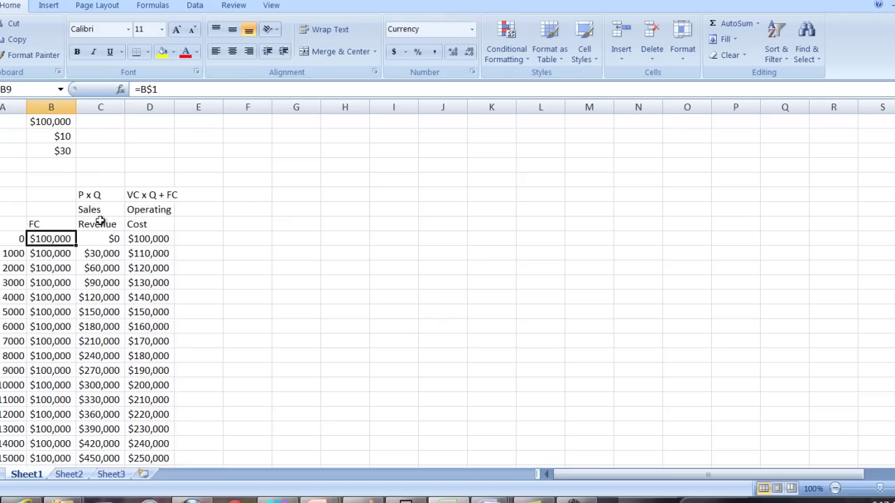
{"action": "left_click", "coordinate": [111, 238]}
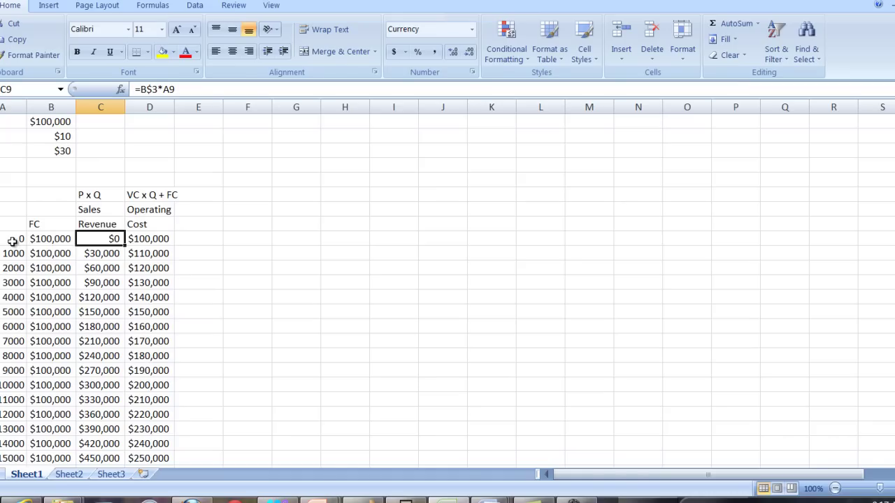
{"action": "left_click", "coordinate": [89, 255]}
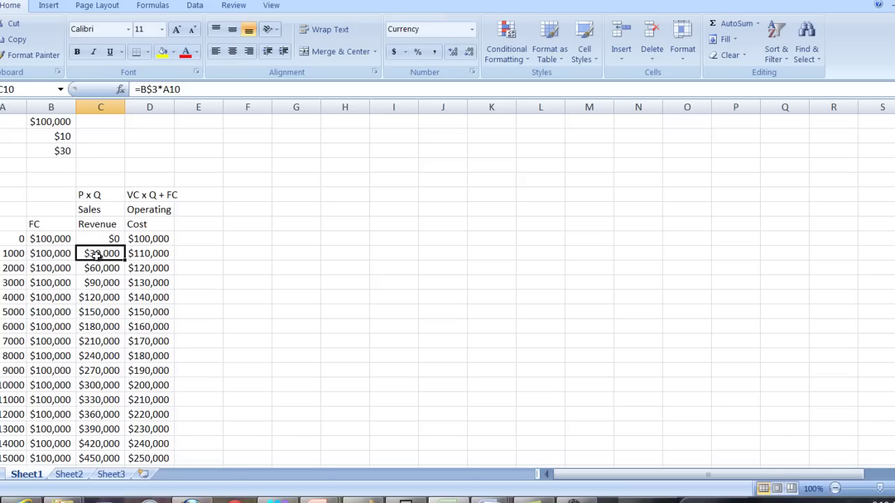
{"action": "left_click", "coordinate": [155, 241]}
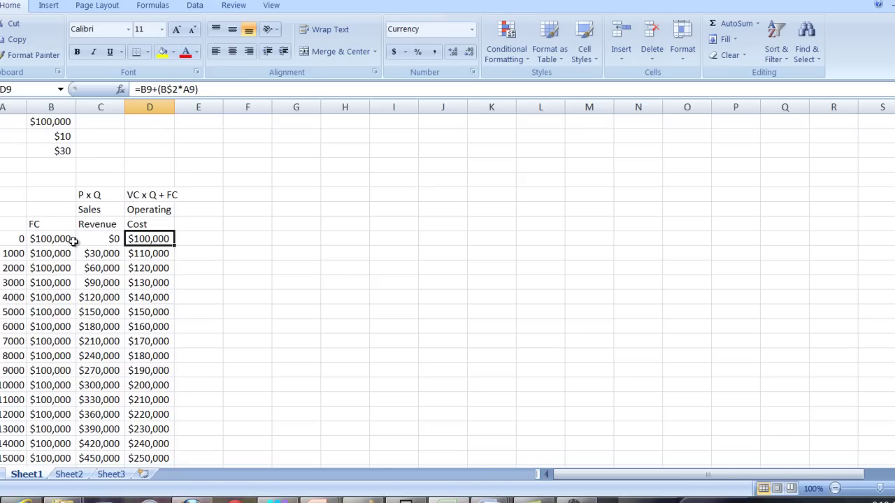
{"action": "left_click", "coordinate": [140, 254]}
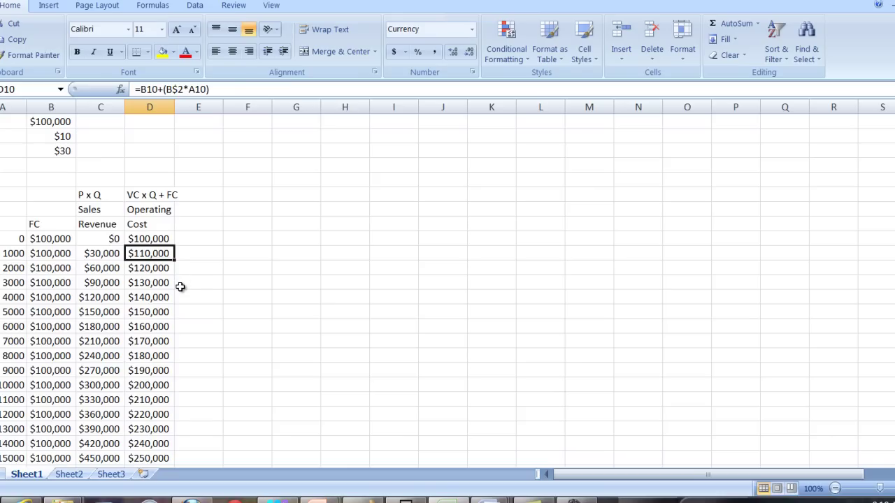
Head E8 'Profit', enter =C9-D9 in E9, and fill it down to E29
{"action": "left_click", "coordinate": [192, 223]}
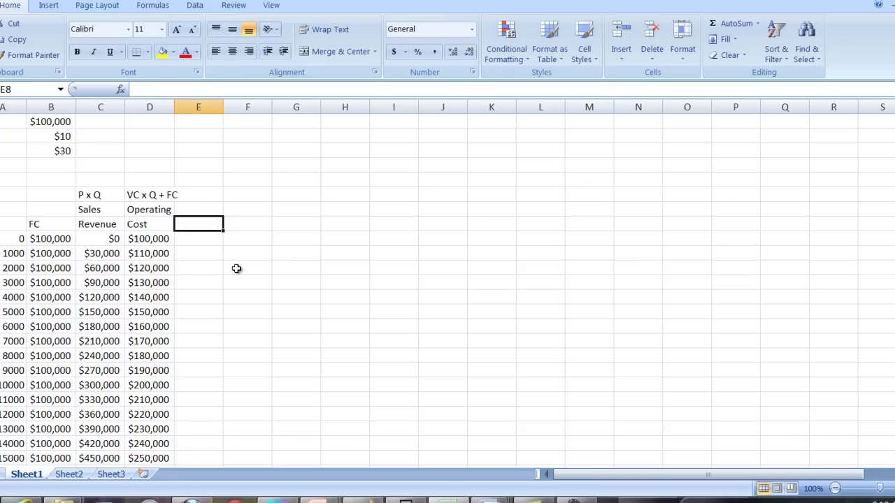
{"action": "type", "text": "Profit"}
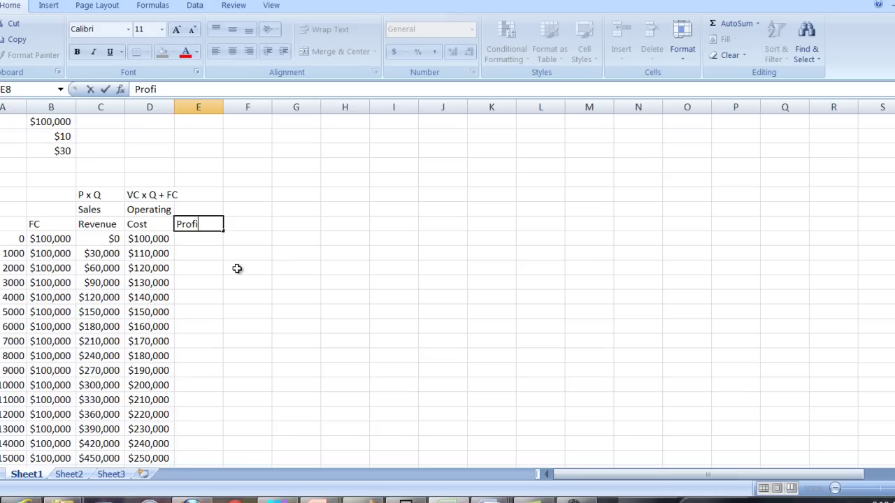
{"action": "key", "text": "Return"}
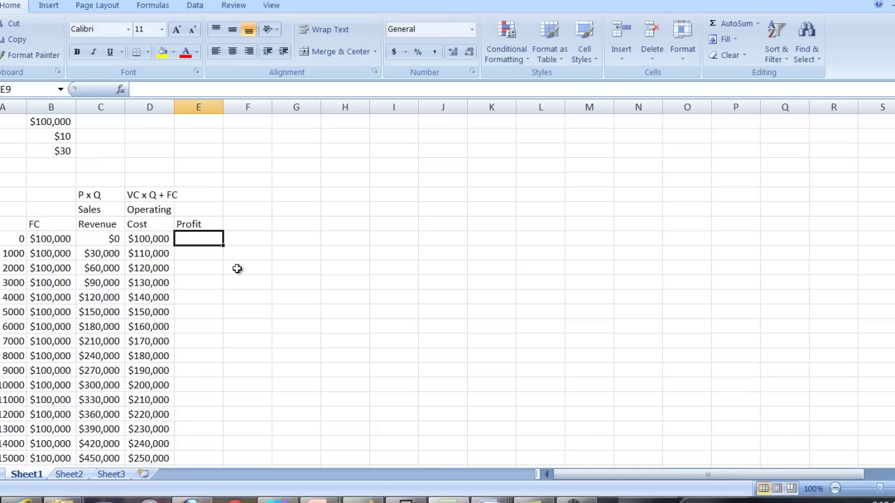
{"action": "type", "text": "="}
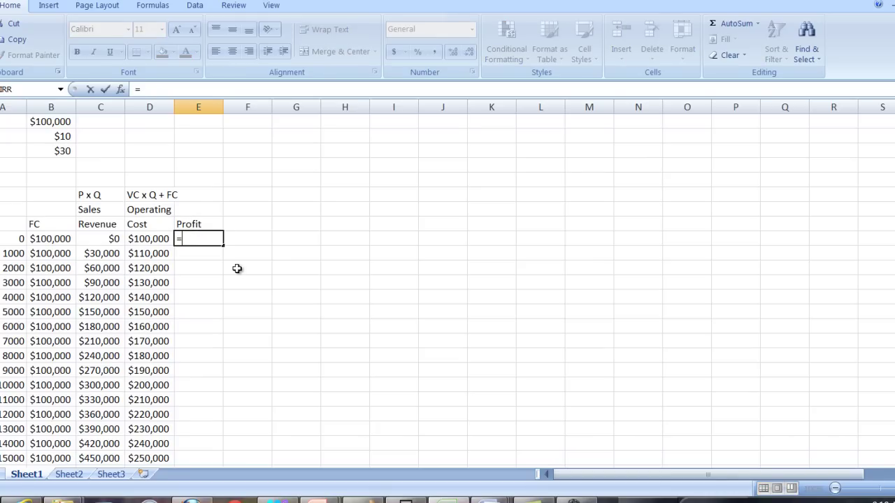
{"action": "type", "text": "c"}
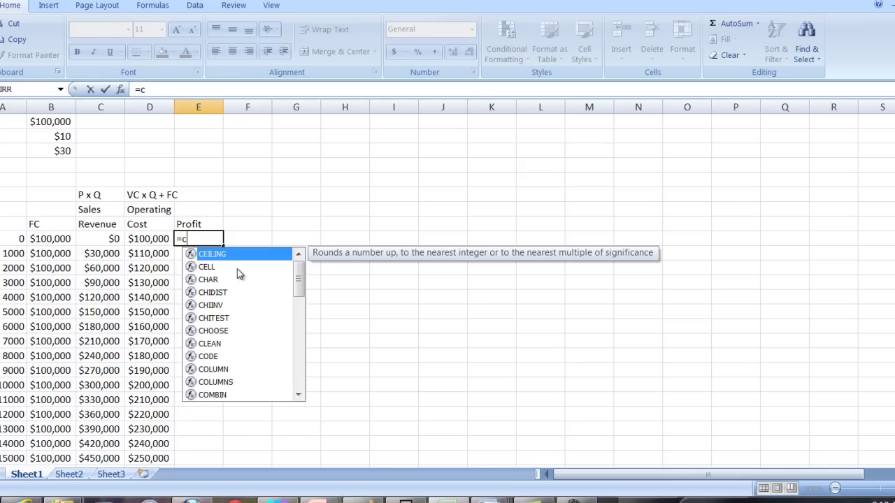
{"action": "type", "text": "9-"}
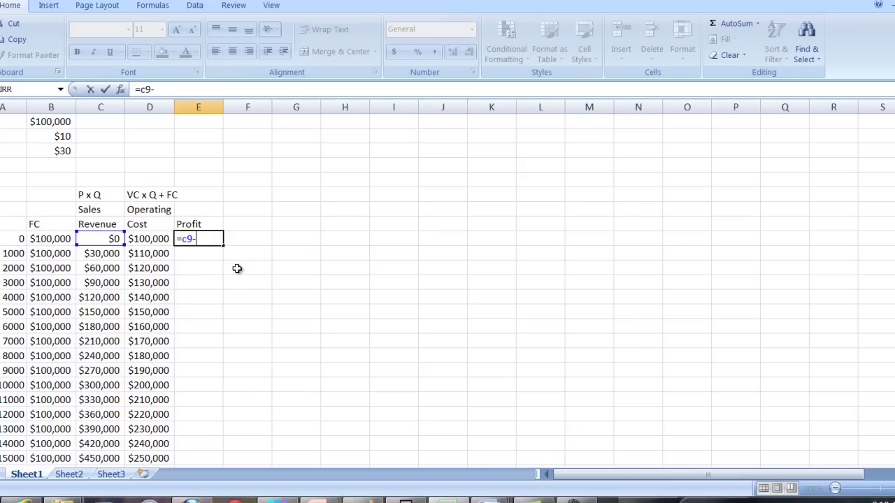
{"action": "type", "text": "d9"}
{"action": "key", "text": "Return"}
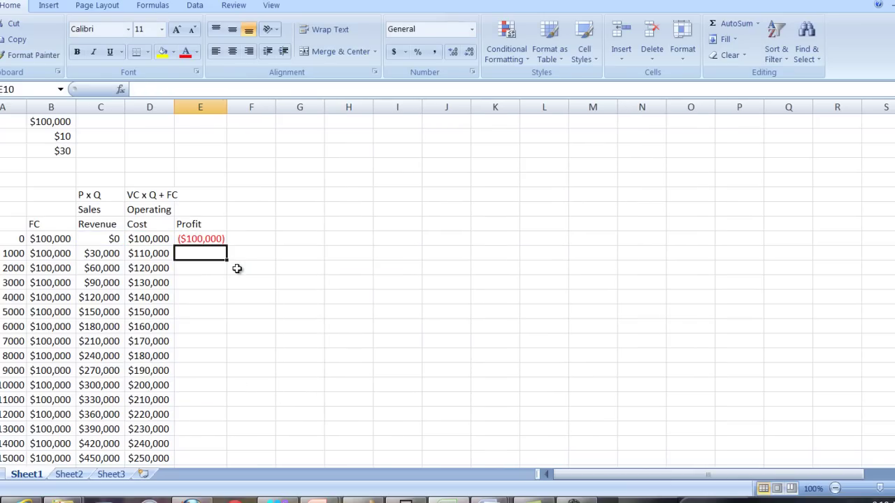
{"action": "left_click", "coordinate": [202, 238]}
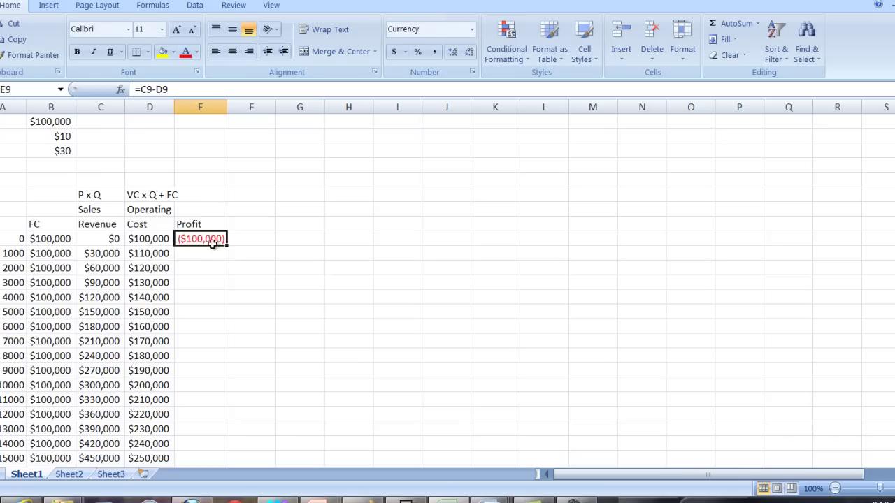
{"action": "left_click_drag", "start_coordinate": [225, 246], "coordinate": [215, 447]}
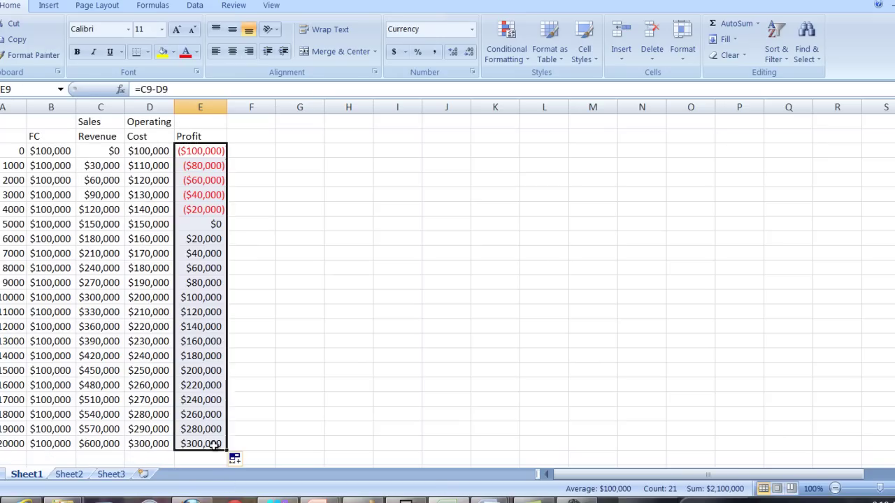
{"action": "left_click", "coordinate": [211, 223]}
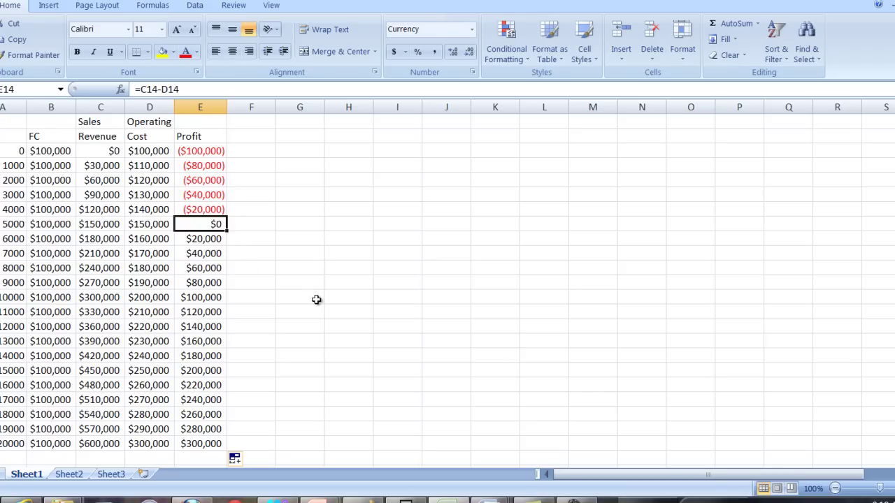
{"action": "left_click", "coordinate": [0, 224]}
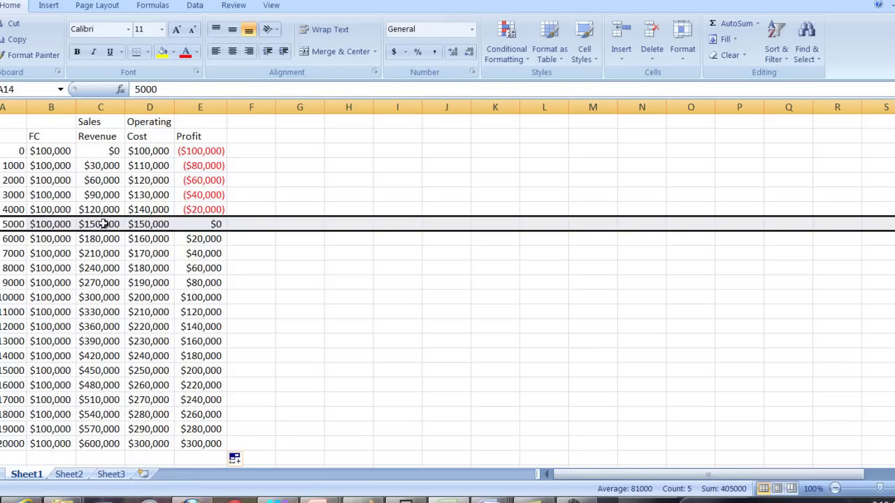
{"action": "left_click", "coordinate": [317, 292]}
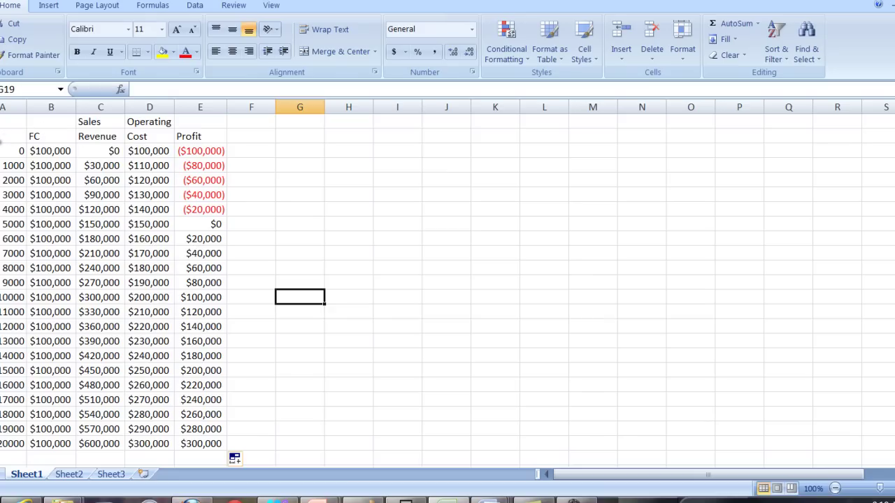
Select A8:D29 and insert a Scatter with Smooth Lines chart
{"action": "left_click_drag", "start_coordinate": [3, 138], "coordinate": [160, 441]}
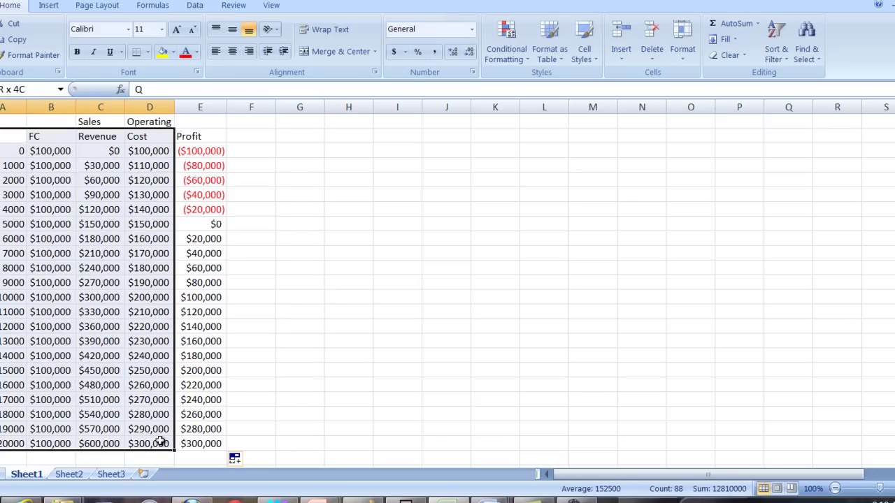
{"action": "left_click_drag", "start_coordinate": [160, 441], "coordinate": [160, 440]}
{"action": "left_click", "coordinate": [48, 6]}
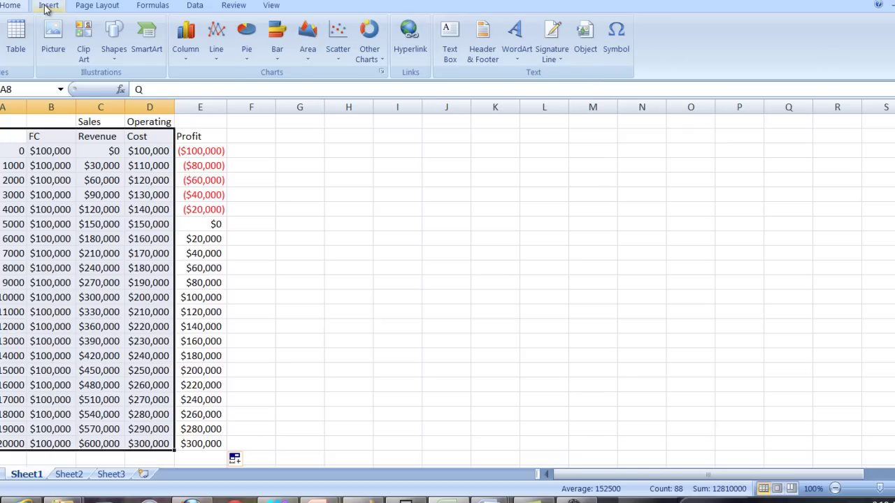
{"action": "left_click", "coordinate": [343, 42]}
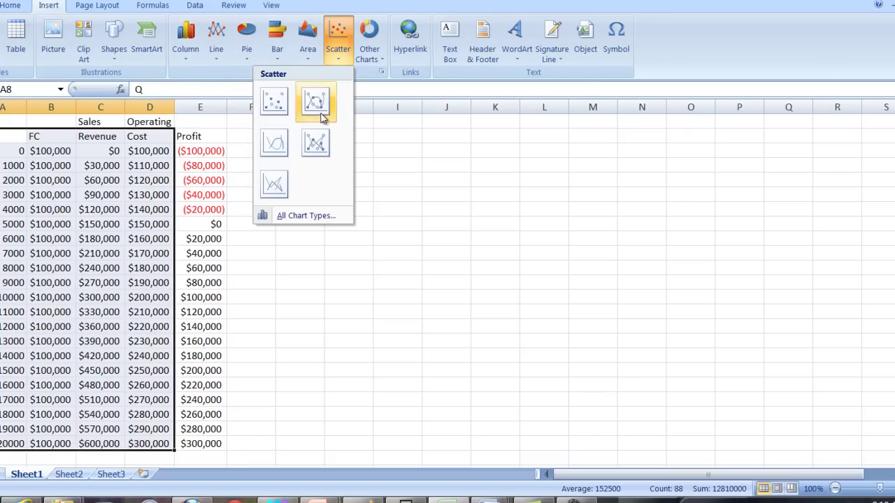
{"action": "left_click", "coordinate": [274, 145]}
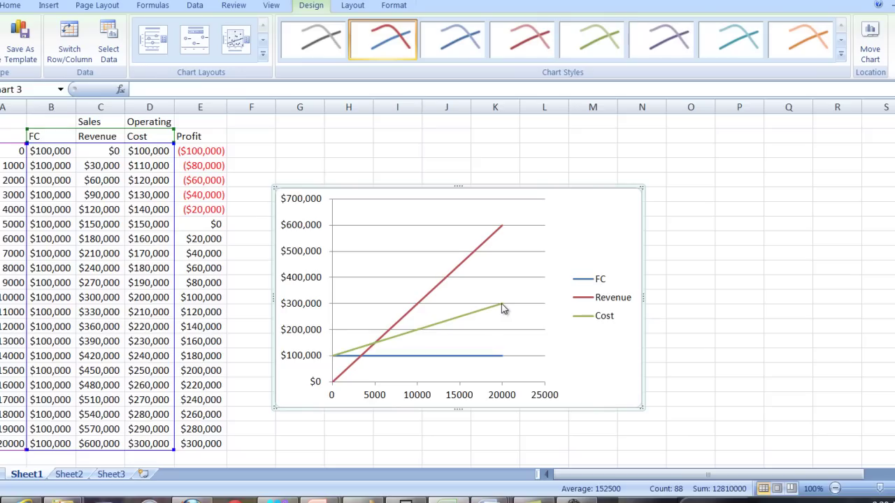
{"action": "mouse_move", "coordinate": [501, 307]}
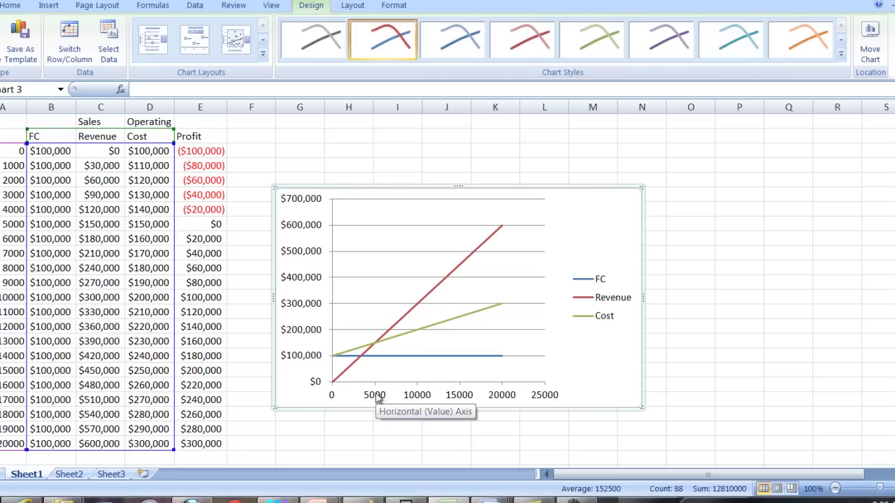
{"action": "scroll", "coordinate": [479, 414], "scroll_direction": "up", "scroll_amount": 2}
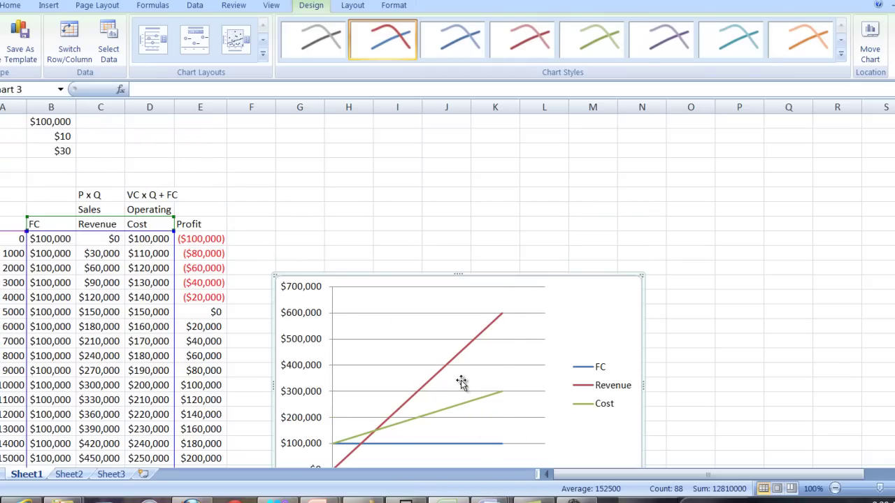
{"action": "scroll", "coordinate": [458, 386], "scroll_direction": "down", "scroll_amount": 2}
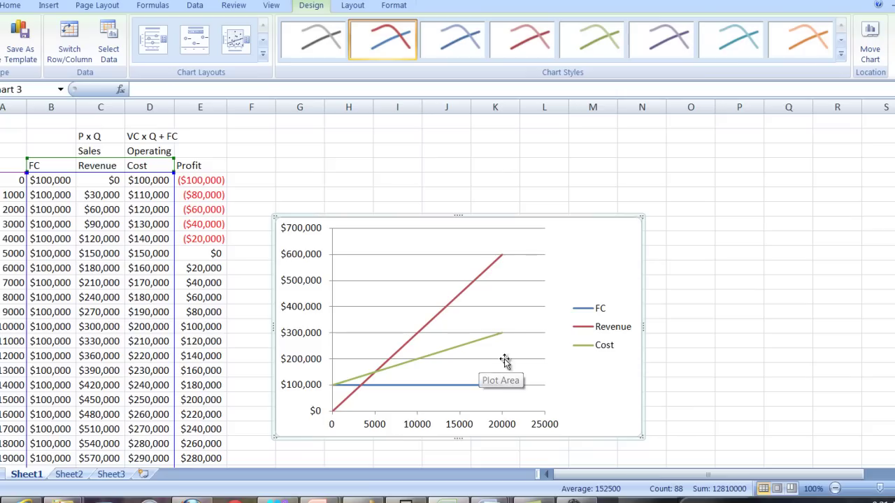
{"action": "scroll", "coordinate": [649, 377], "scroll_direction": "up", "scroll_amount": 2}
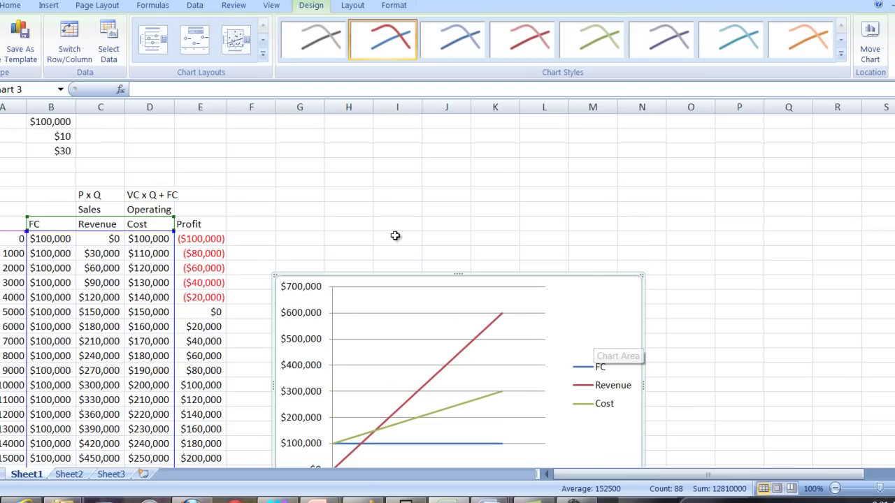
Change cell B2 from $10 to $12
{"action": "left_click", "coordinate": [52, 137]}
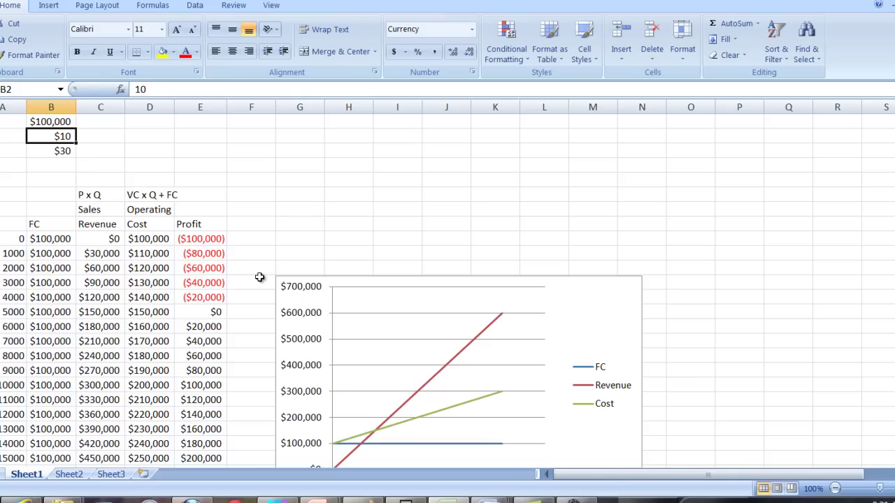
{"action": "type", "text": "12"}
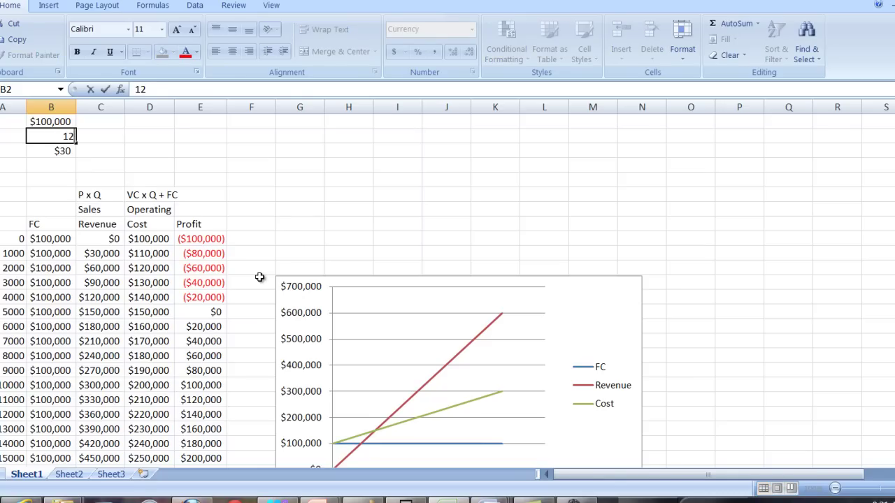
{"action": "key", "text": "Return"}
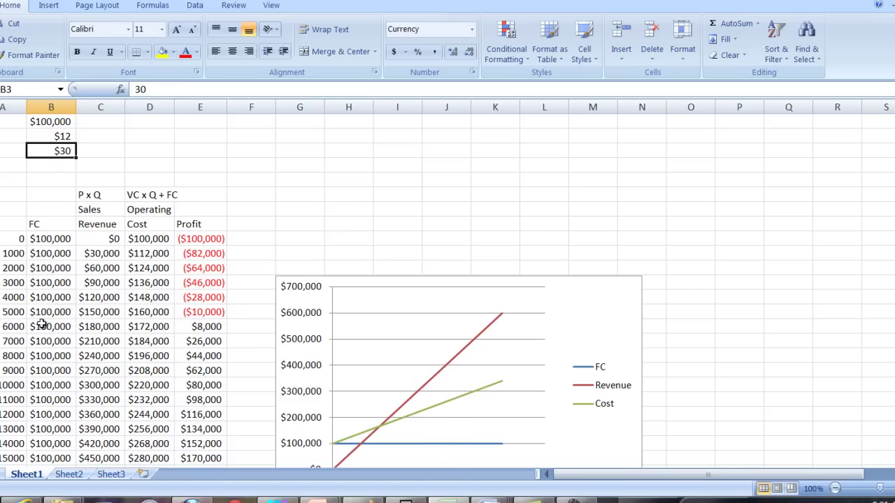
Change B2 to $15 and check the recalculated table and chart
{"action": "left_click", "coordinate": [68, 138]}
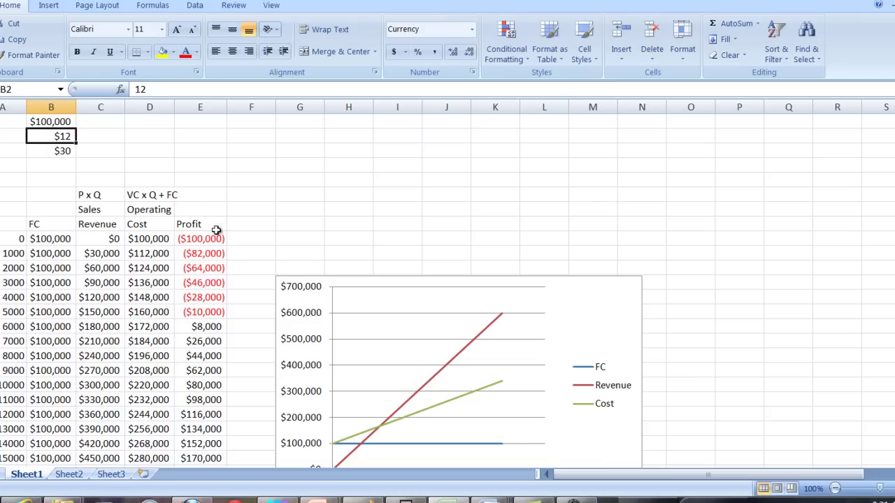
{"action": "type", "text": "1"}
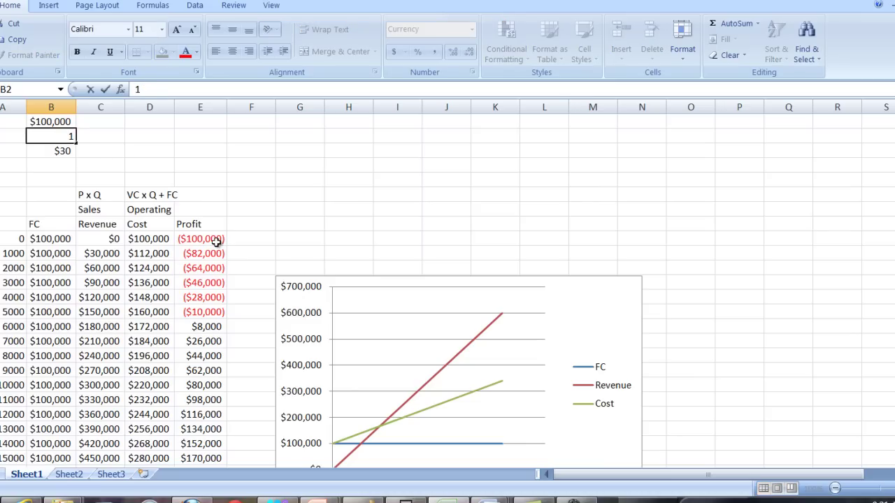
{"action": "type", "text": "5"}
{"action": "key", "text": "Return"}
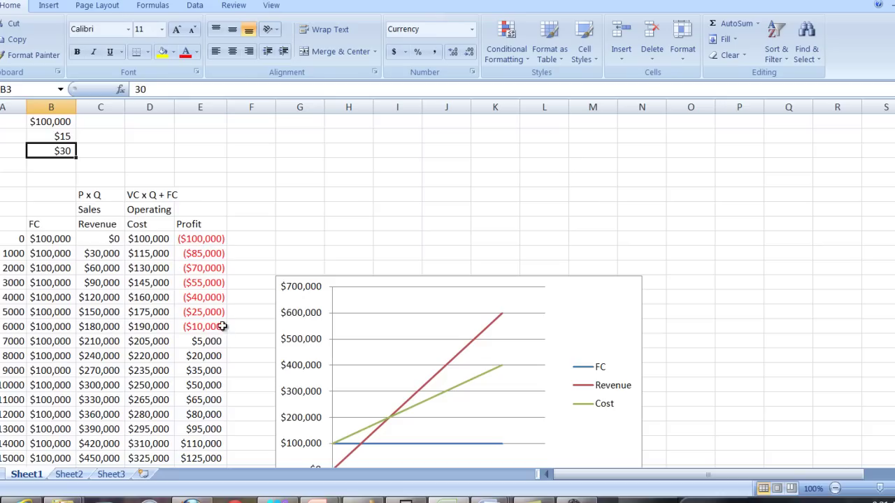
{"action": "scroll", "coordinate": [788, 330], "scroll_direction": "down", "scroll_amount": 1}
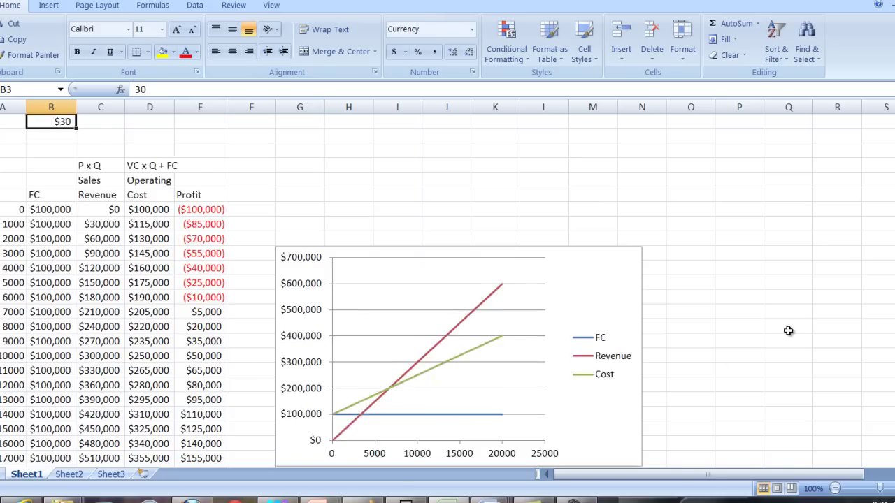
{"action": "scroll", "coordinate": [788, 331], "scroll_direction": "down", "scroll_amount": 1}
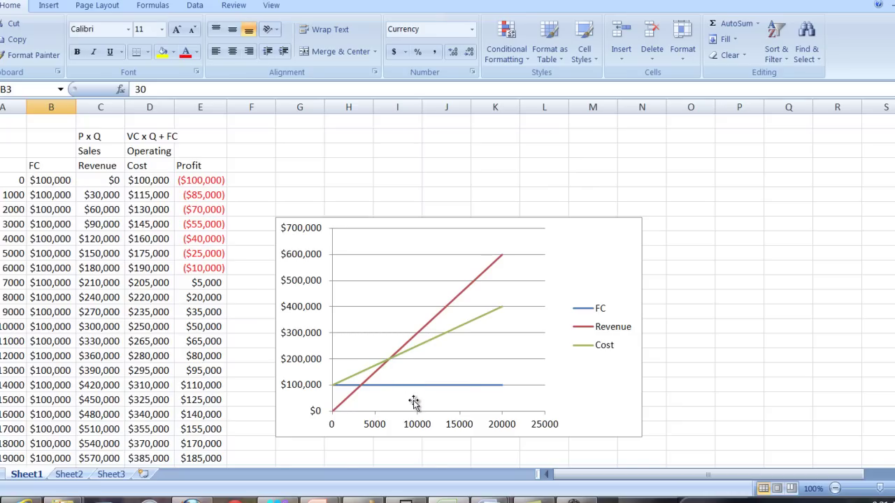
{"action": "scroll", "coordinate": [414, 403], "scroll_direction": "up", "scroll_amount": 2}
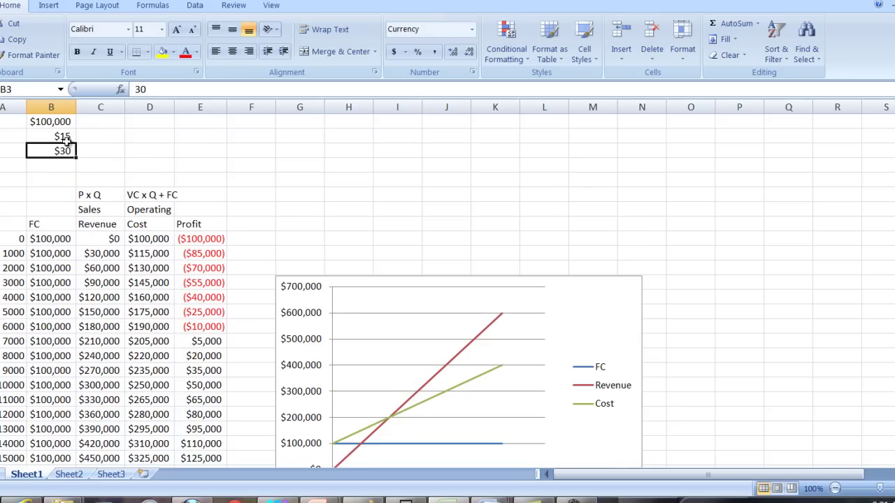
Set cell B2 back to 10
{"action": "left_click", "coordinate": [65, 139]}
{"action": "type", "text": "10"}
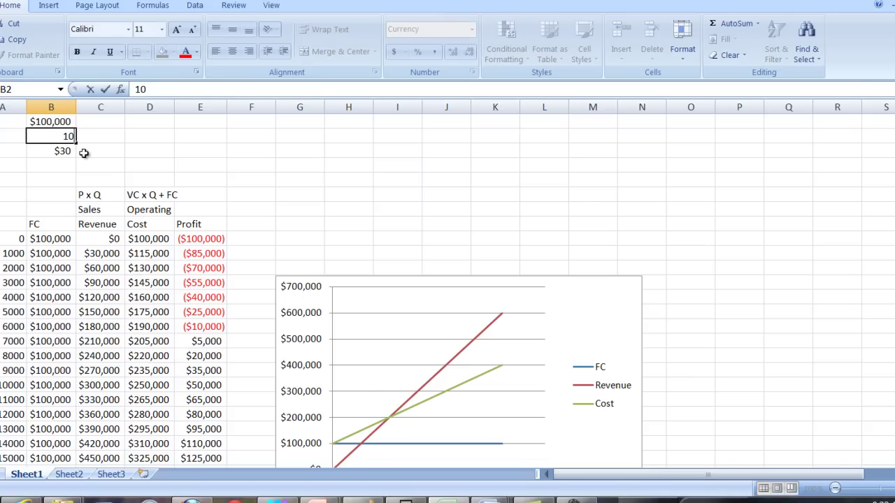
{"action": "key", "text": "Return"}
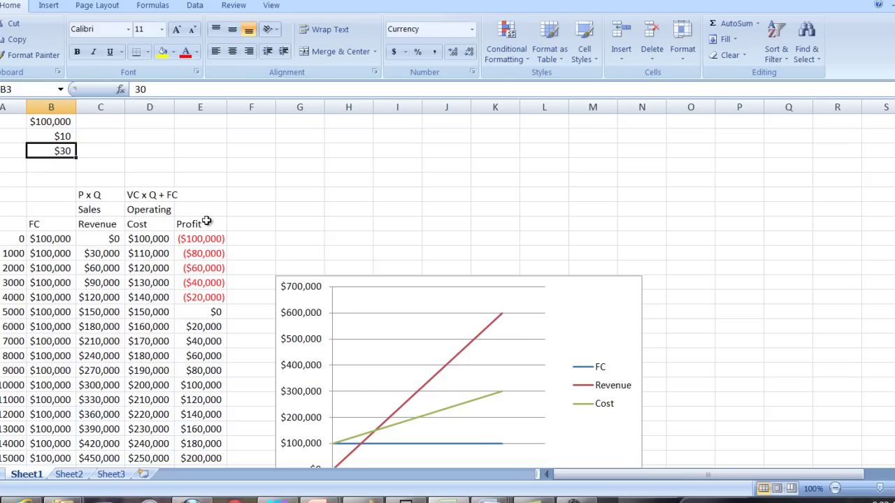
Enter 20 as the price in B3 and confirm E19 shows $0 profit at 10000 units
{"action": "type", "text": "20"}
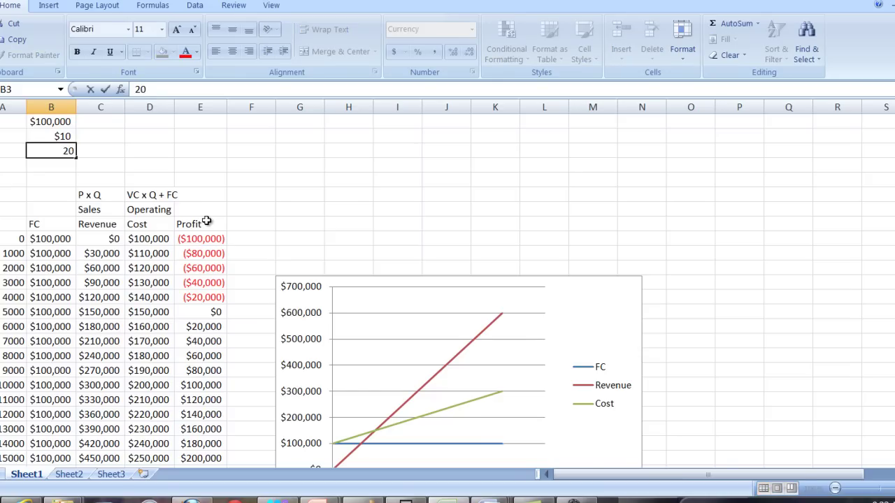
{"action": "key", "text": "Return"}
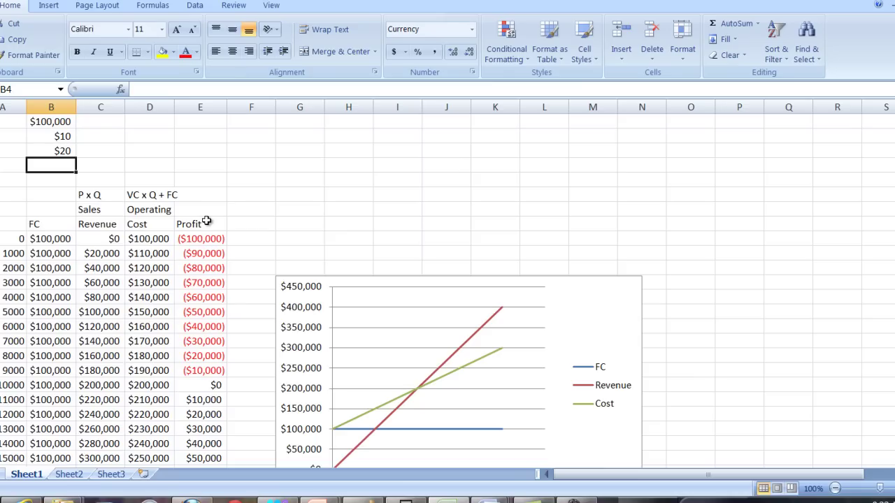
{"action": "scroll", "coordinate": [236, 269], "scroll_direction": "down", "scroll_amount": 1}
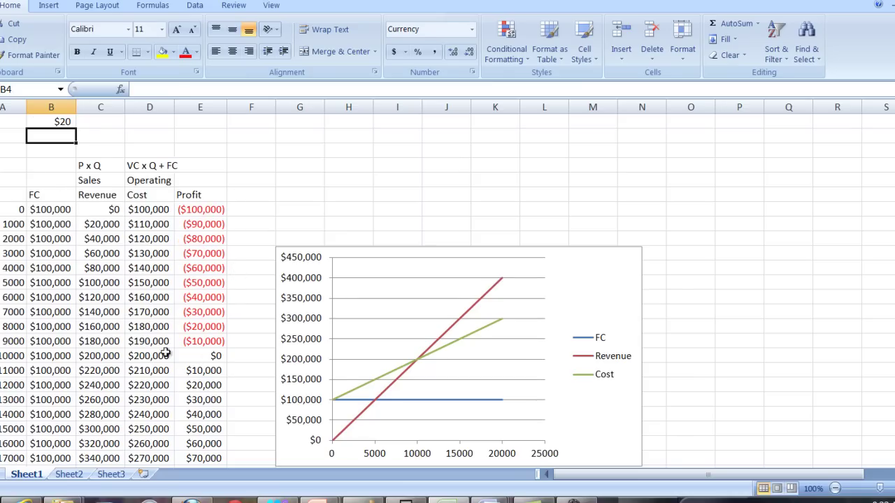
{"action": "left_click", "coordinate": [191, 357]}
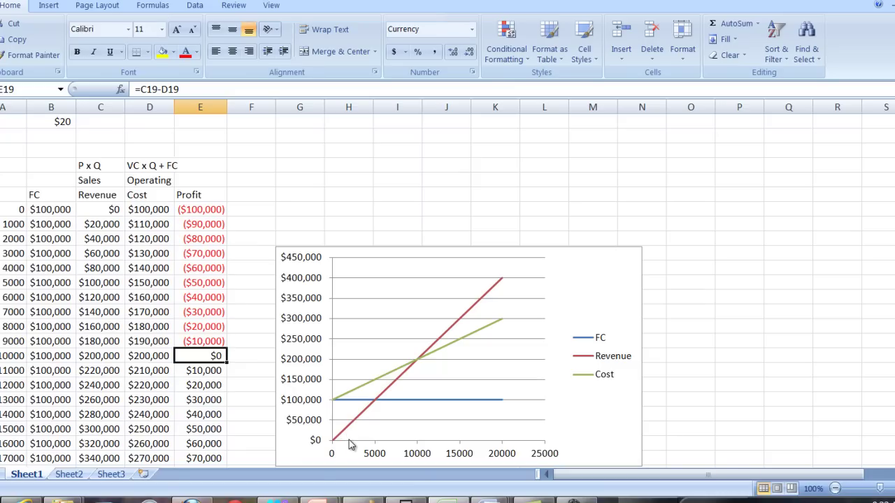
{"action": "scroll", "coordinate": [314, 234], "scroll_direction": "down", "scroll_amount": 2}
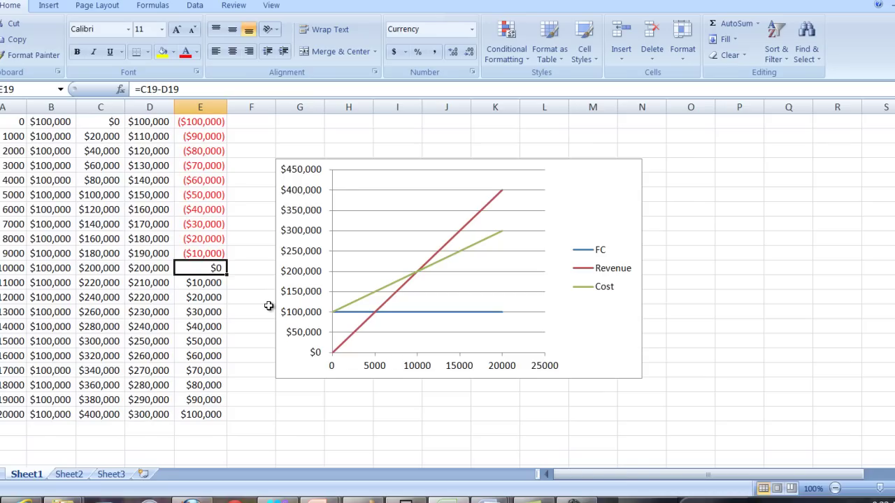
{"action": "scroll", "coordinate": [328, 255], "scroll_direction": "up", "scroll_amount": 3}
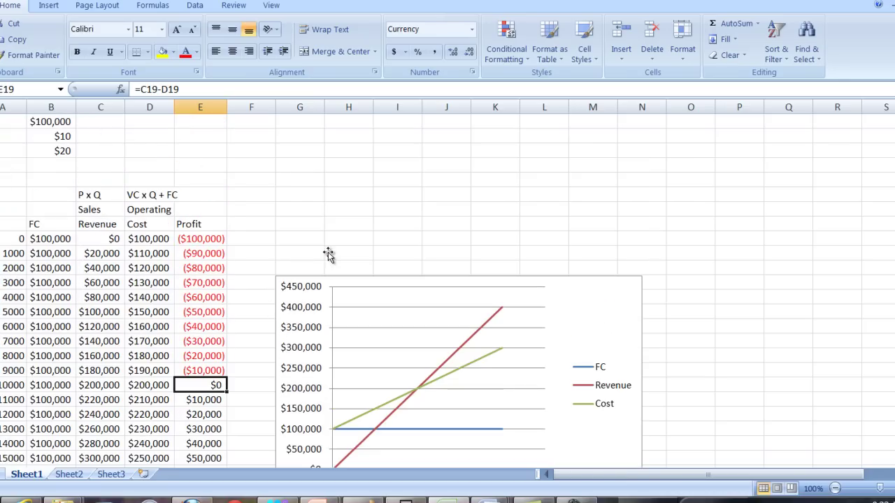